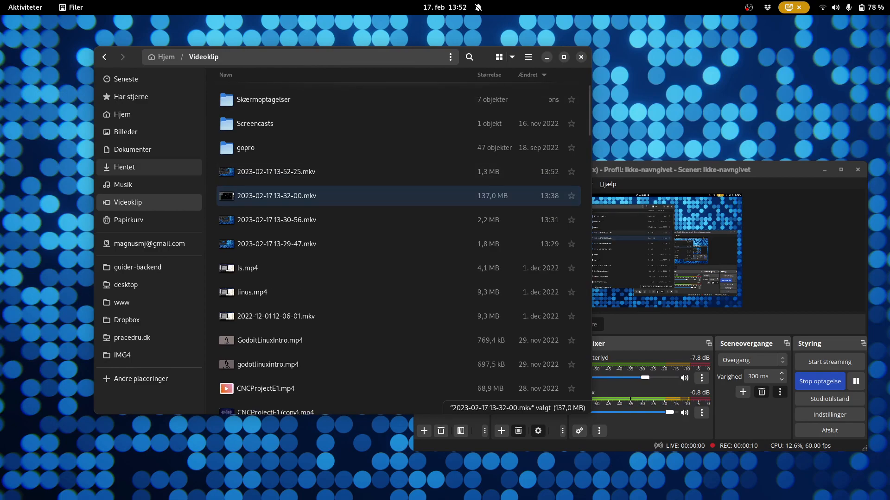
Open the photo IMG_20221230_172836.jpg from the Hentet folder and view the handwritten table up close.
left_click(139, 168)
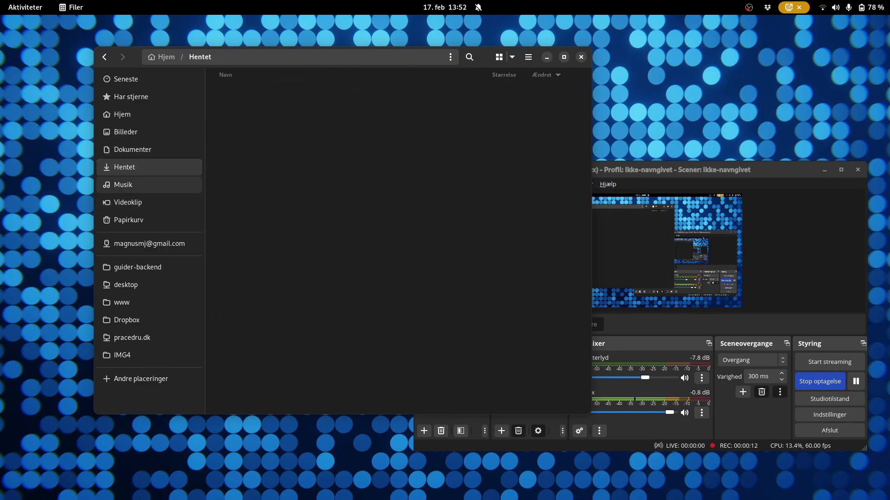
left_click(278, 365)
key("Return")
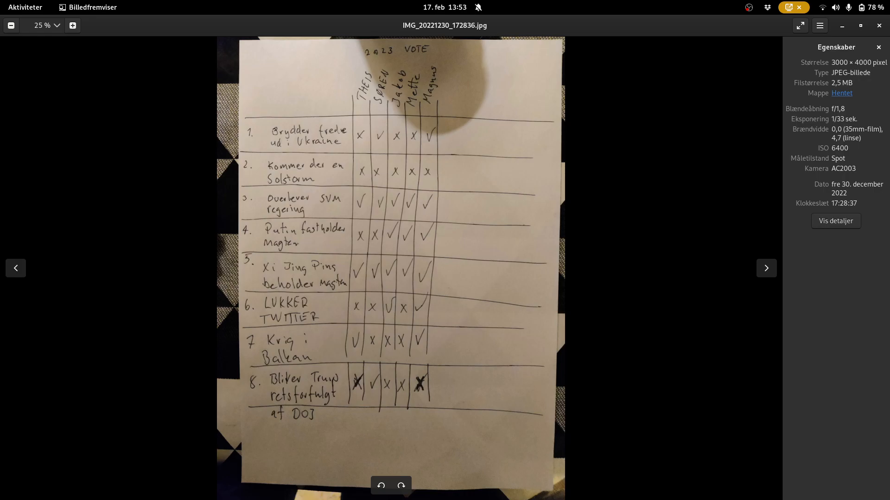
scroll(391, 79, "up", 12)
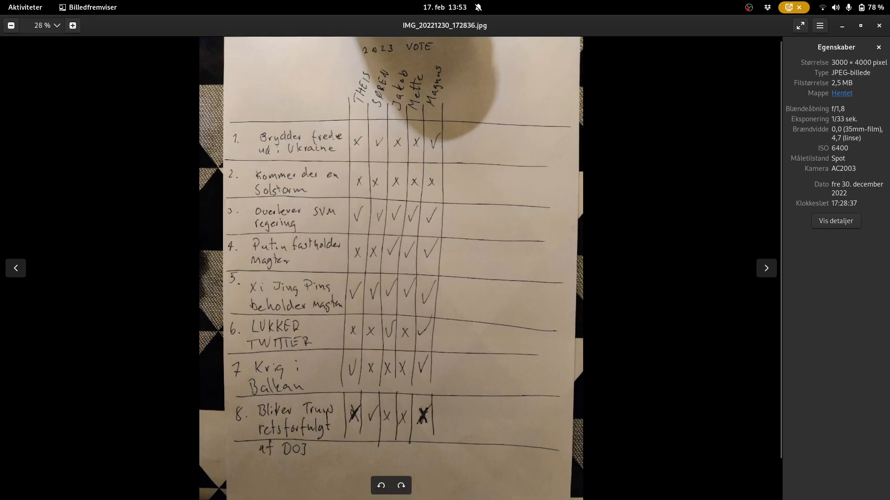
Open the photo IMG_20221230_172836.jpg in GIMP from the image viewer.
right_click(432, 95)
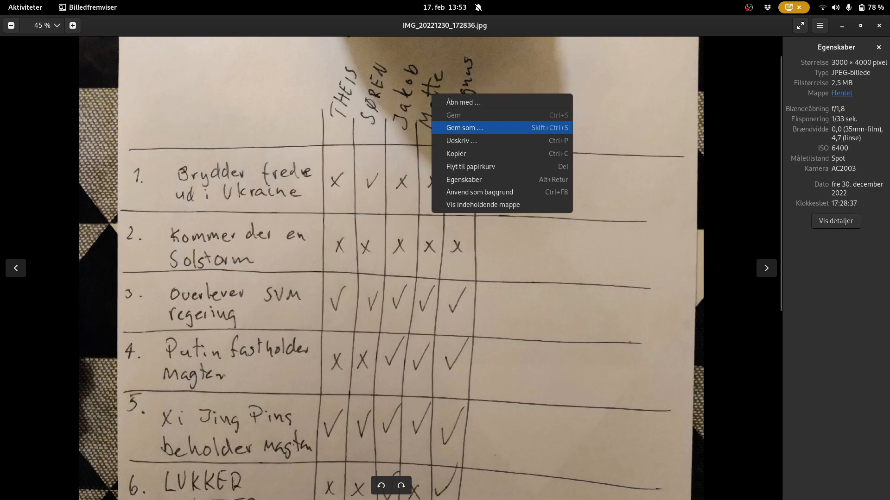
left_click(451, 102)
key("Return")
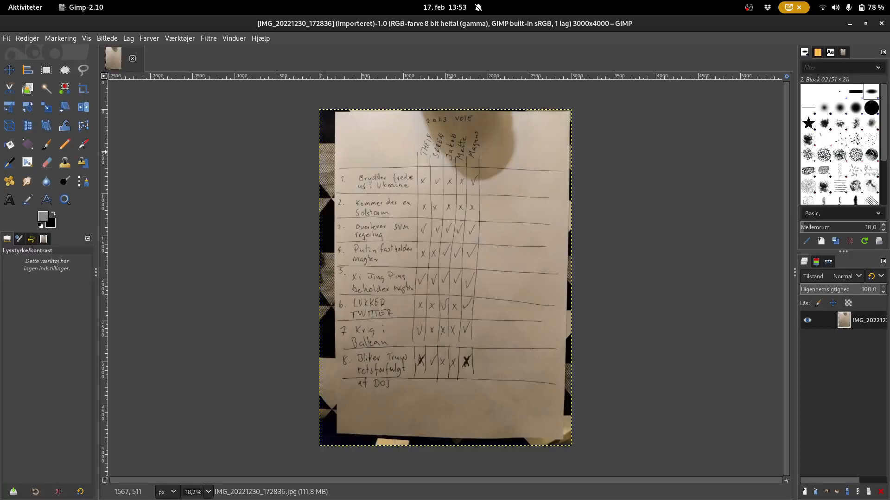
Duplicate the photo's layer.
scroll(455, 132, "up", 4)
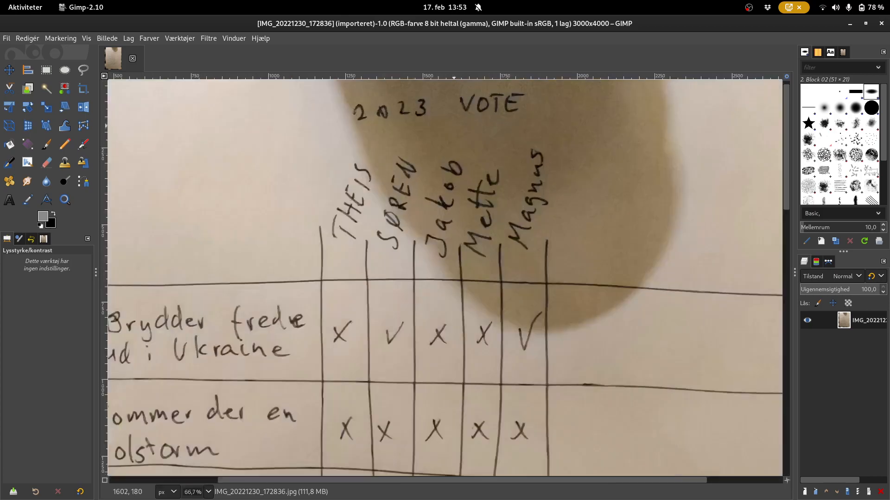
scroll(545, 192, "down", 1)
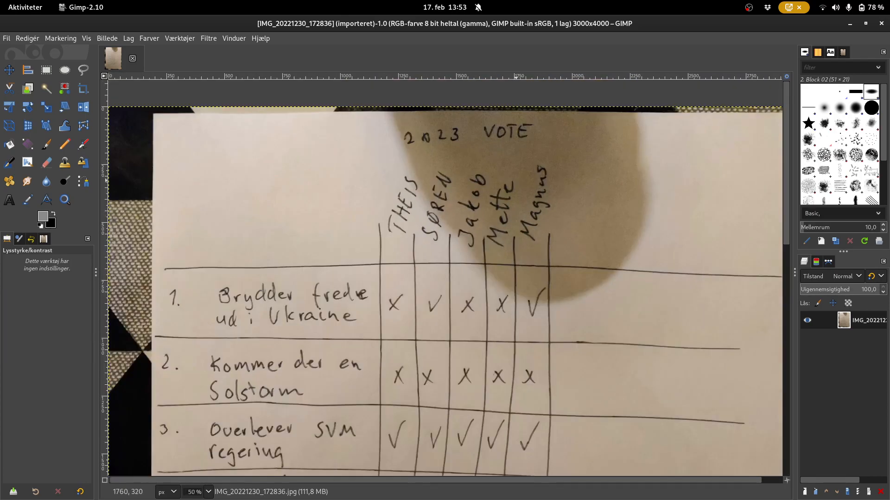
scroll(545, 192, "down", 3)
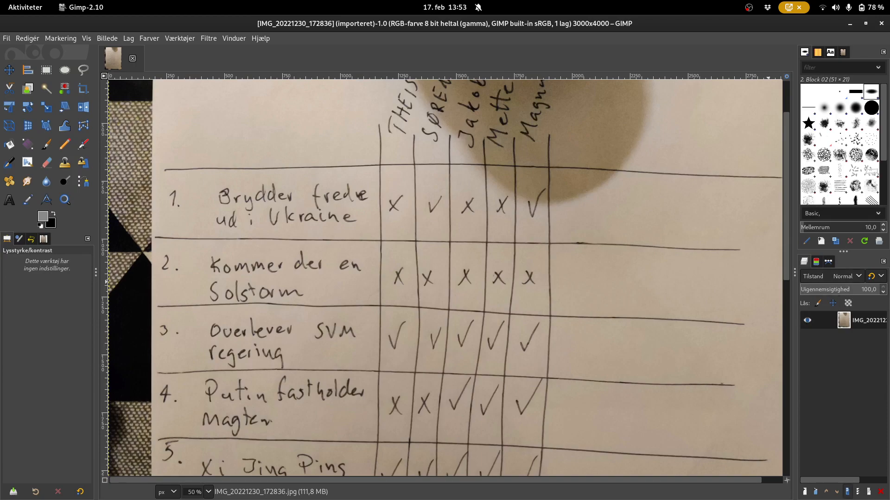
left_click(848, 492)
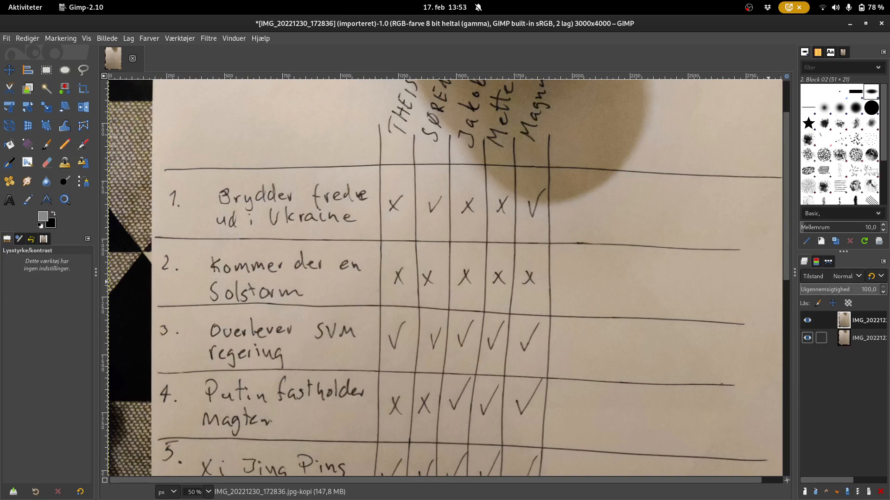
Hide the upper layer copy and invert the colours of the lower photo layer (Invertér).
left_click(856, 338)
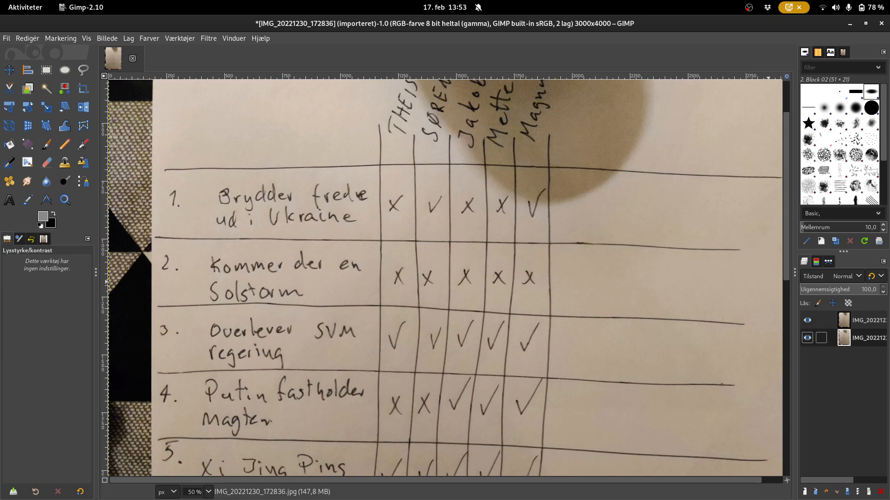
left_click(808, 320)
left_click(180, 38)
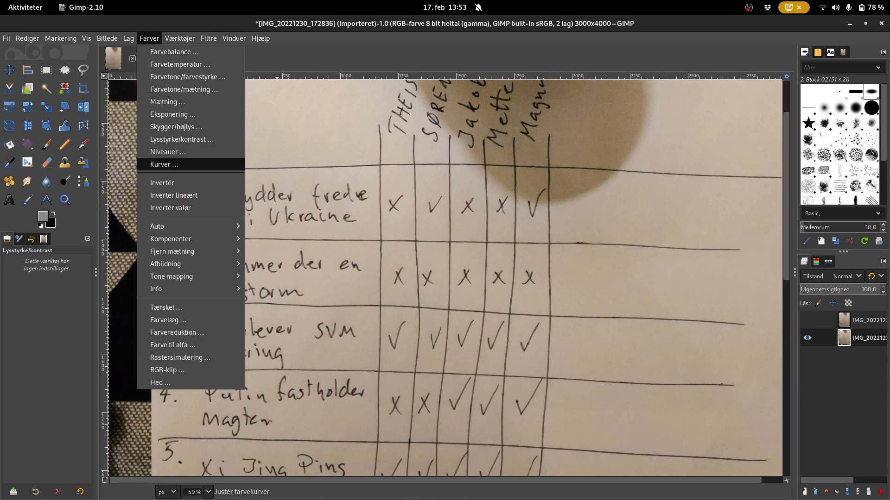
left_click(153, 182)
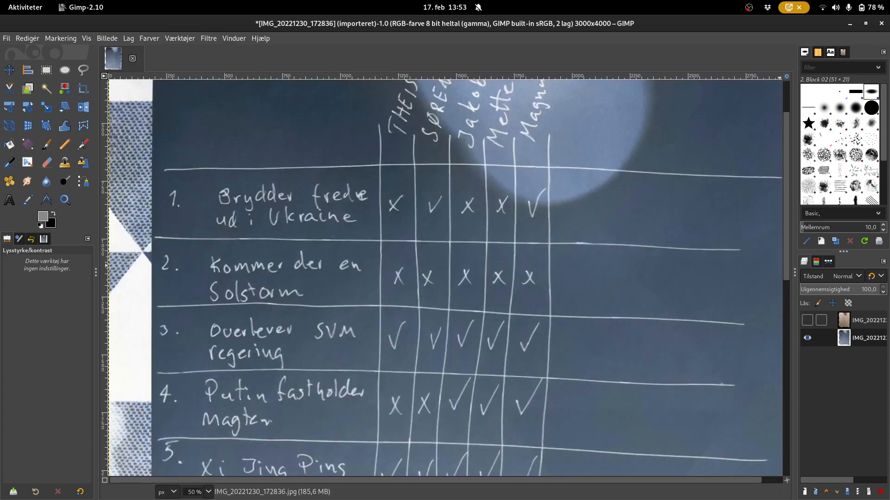
Show the upper layer again and open the Difference of Gaussians filter (Forskel mellem Gauss-funktioner) on it.
left_click(807, 320)
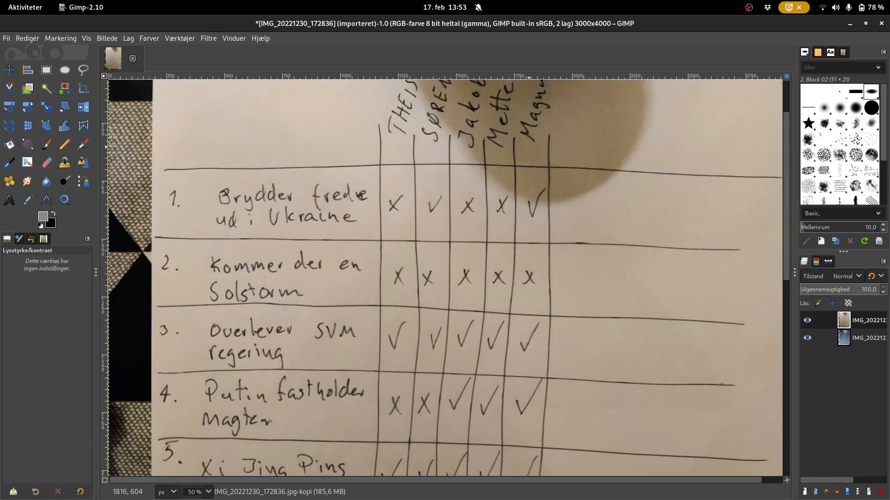
left_click(180, 38)
mouse_move(149, 38)
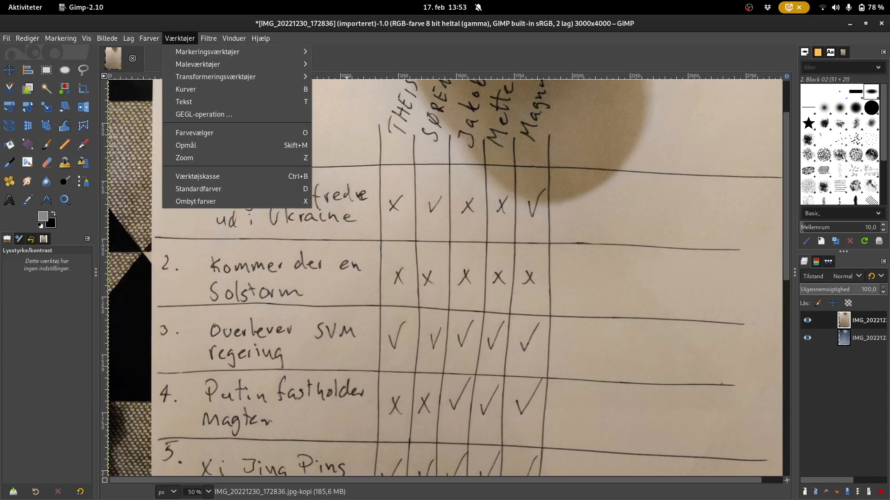
mouse_move(208, 38)
key("Right")
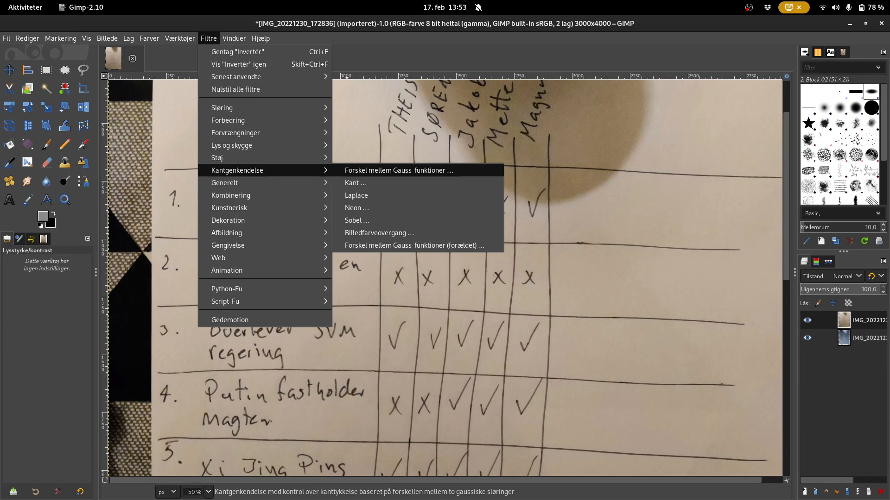
key("Down")
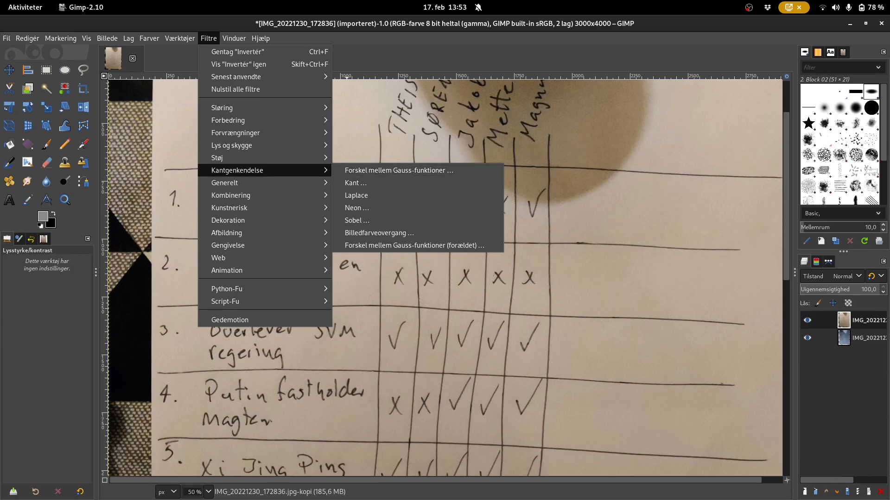
key("Down")
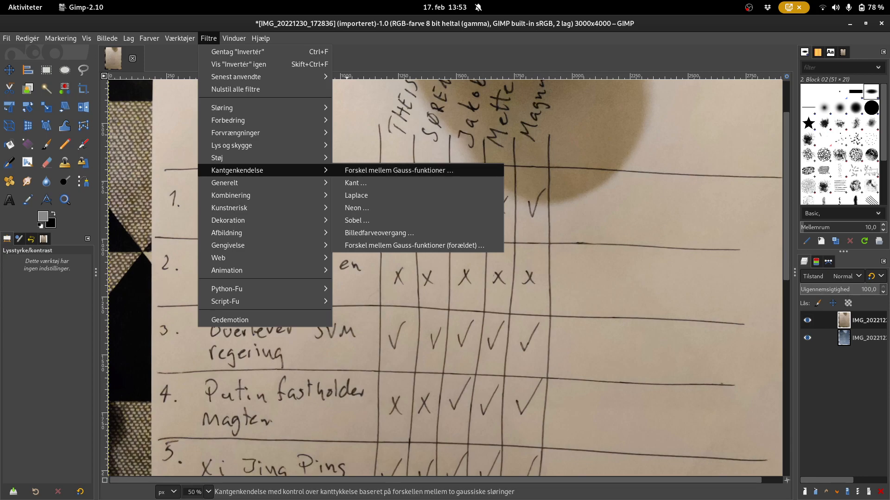
key("Return")
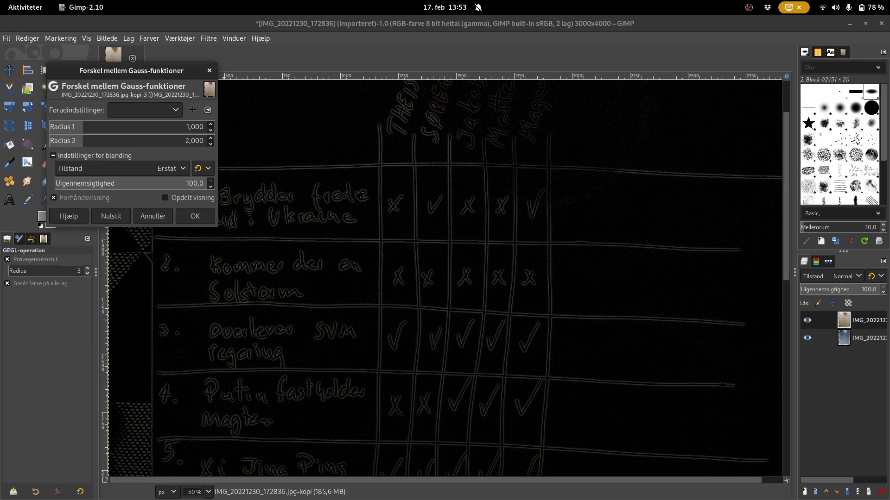
Try Radius 1 at 6.649 and Radius 2 at 1.633 in the Difference of Gaussians preview.
left_click(123, 127)
left_click_drag(123, 127, 160, 127)
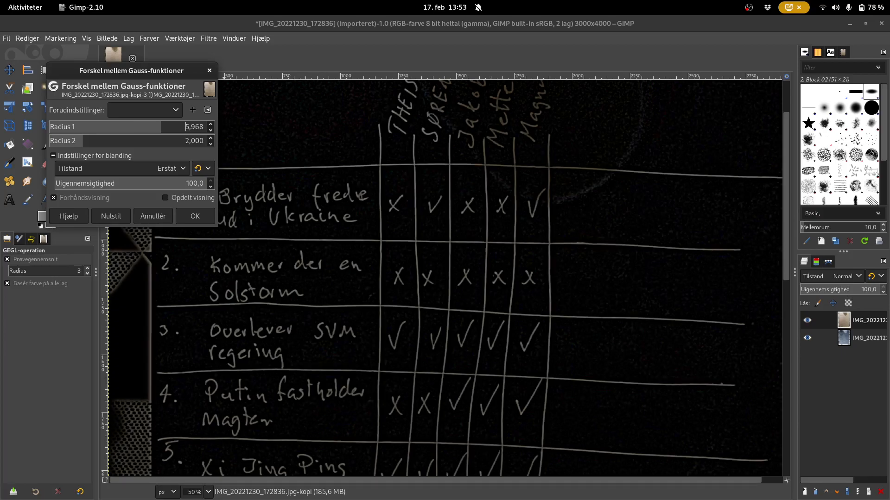
mouse_move(86, 141)
left_mouse_down()
mouse_move(108, 141)
mouse_move(80, 140)
left_mouse_up()
left_click(169, 126)
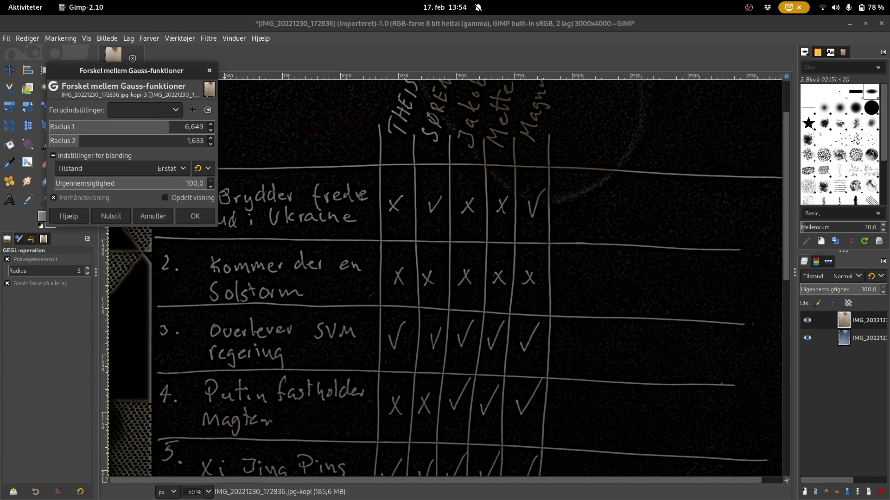
Examine the handwriting up close with Radius 1 at 4.750 and Radius 2 at 0.000.
scroll(248, 190, "up", 6)
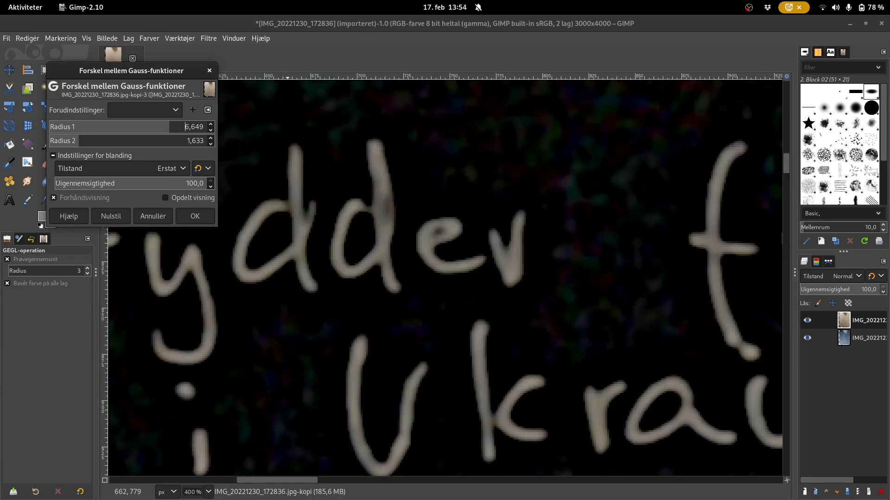
left_click_drag(169, 125, 70, 125)
mouse_move(72, 140)
left_mouse_down()
mouse_move(49, 140)
mouse_move(69, 125)
mouse_move(145, 125)
left_mouse_up()
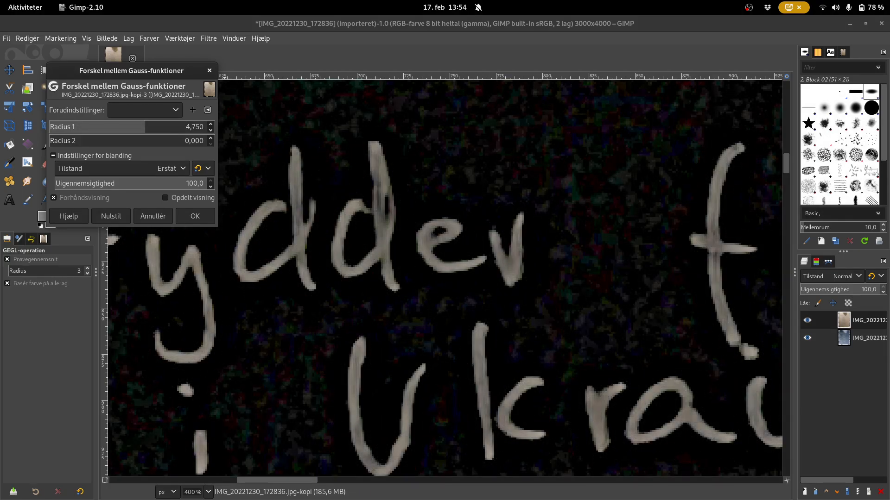
Set Radius 1 to 6.920 and Radius 2 to 2.326, and apply the Difference of Gaussians filter.
left_click(80, 140)
mouse_move(79, 140)
left_mouse_down()
mouse_move(188, 126)
mouse_move(173, 126)
left_mouse_up()
left_click(135, 126)
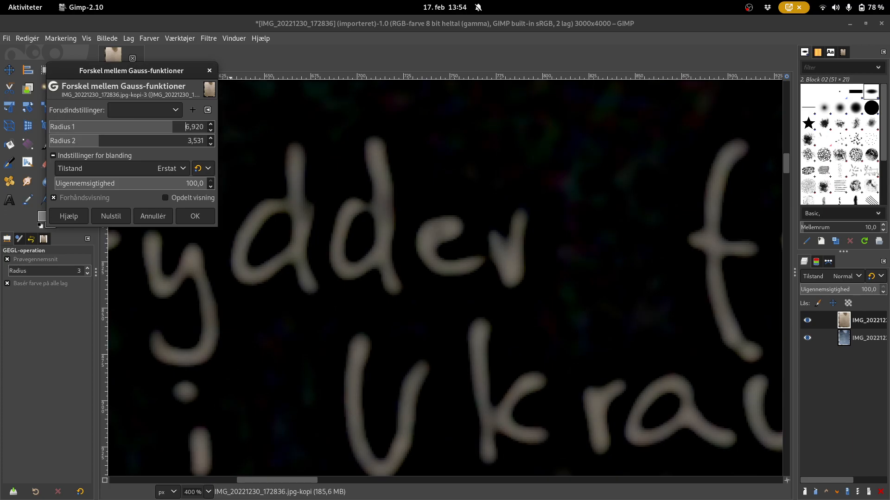
mouse_move(99, 140)
left_mouse_down()
mouse_move(111, 140)
mouse_move(87, 140)
left_mouse_up()
scroll(333, 202, "down", 6)
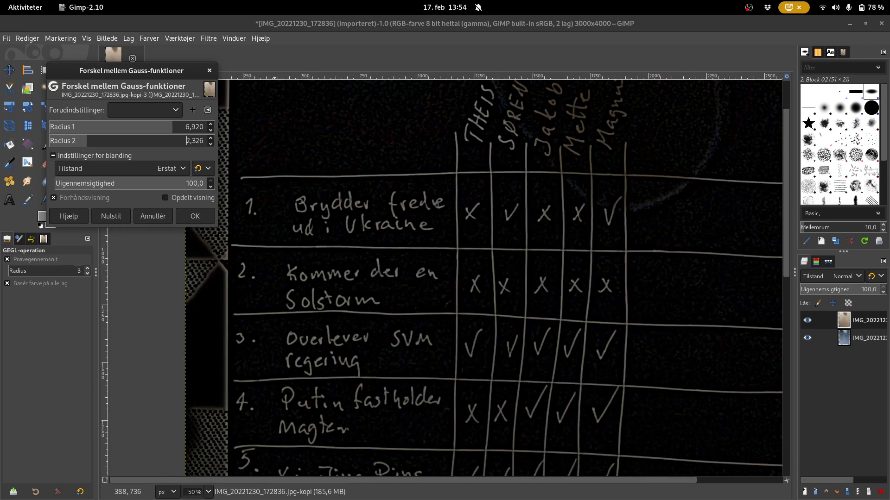
left_click(195, 216)
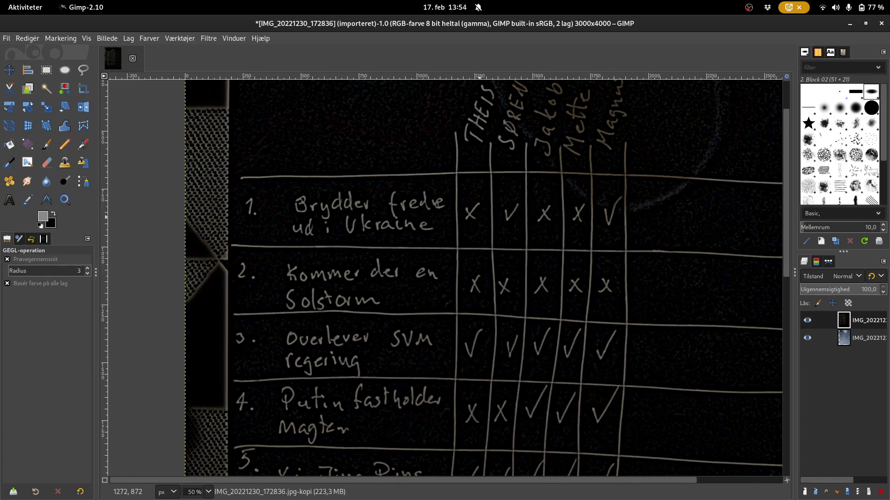
Set the edge-detected layer's mode to Multiply (Multiplicér) and add a white-filled 3000 × 4000 px layer above it.
left_click(843, 277)
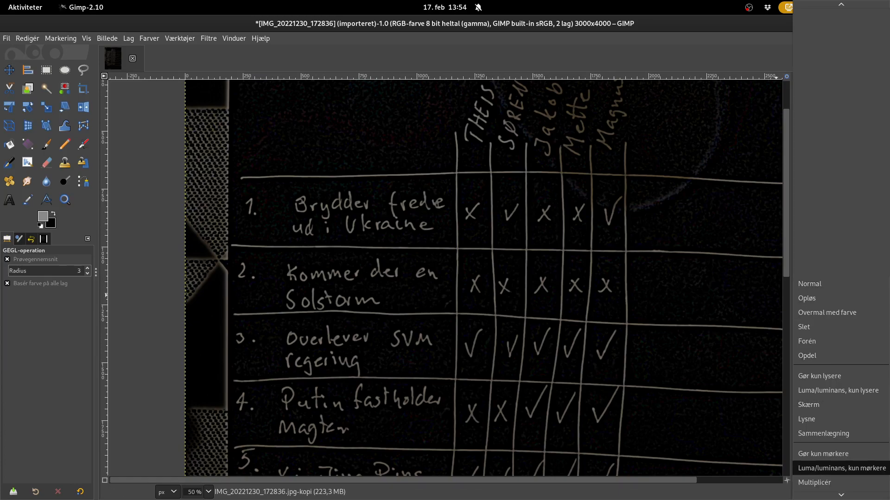
left_click(834, 483)
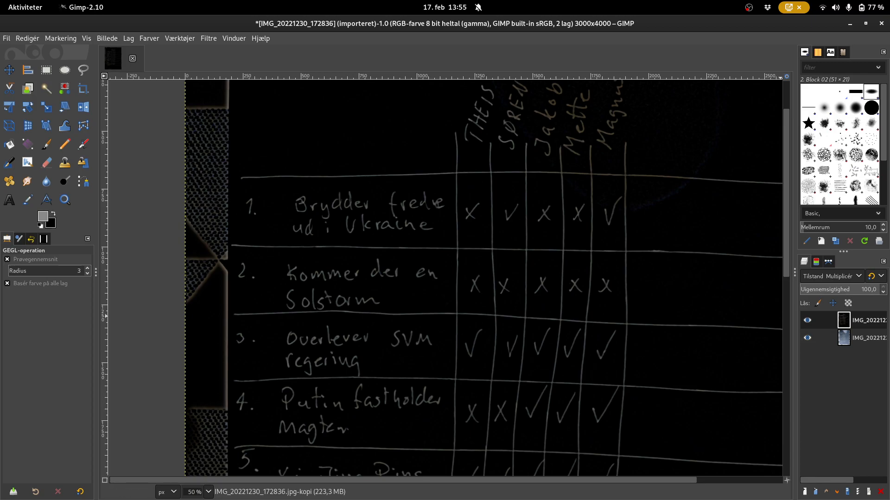
left_click(804, 492)
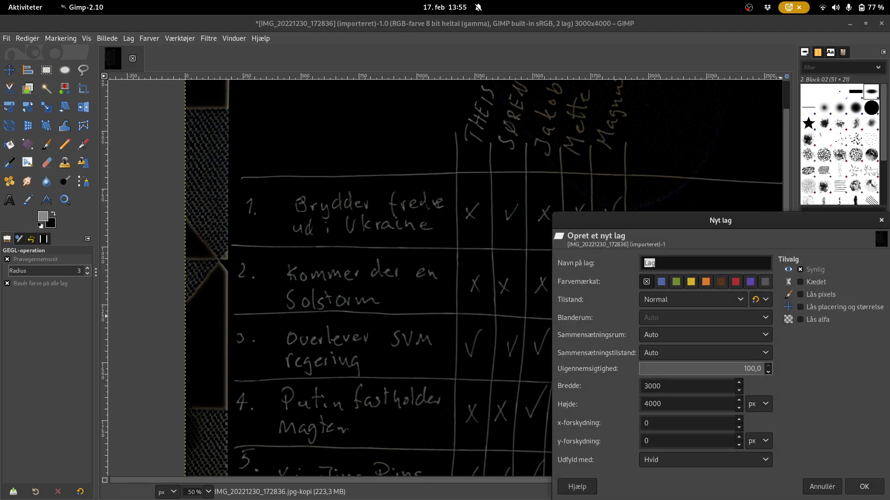
left_click(865, 486)
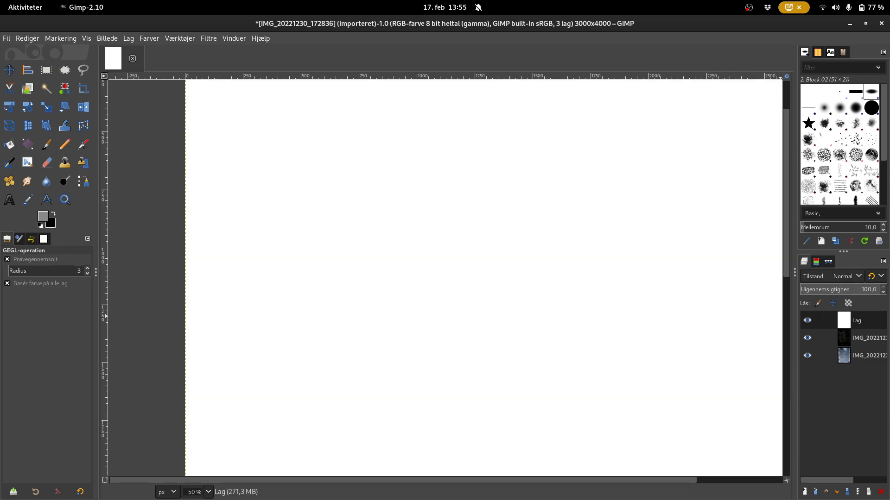
Set the white layer's blend mode to Difference (Forskel).
left_click(843, 276)
scroll(841, 427, "down", 20)
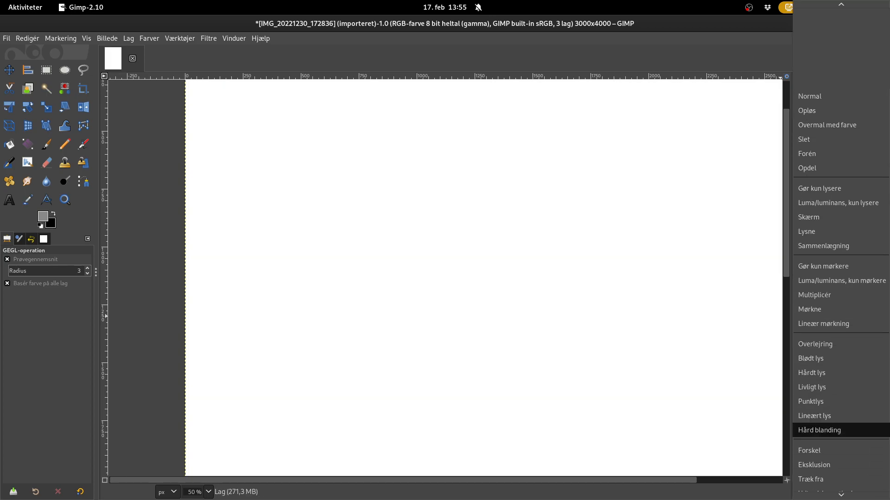
left_click(841, 423)
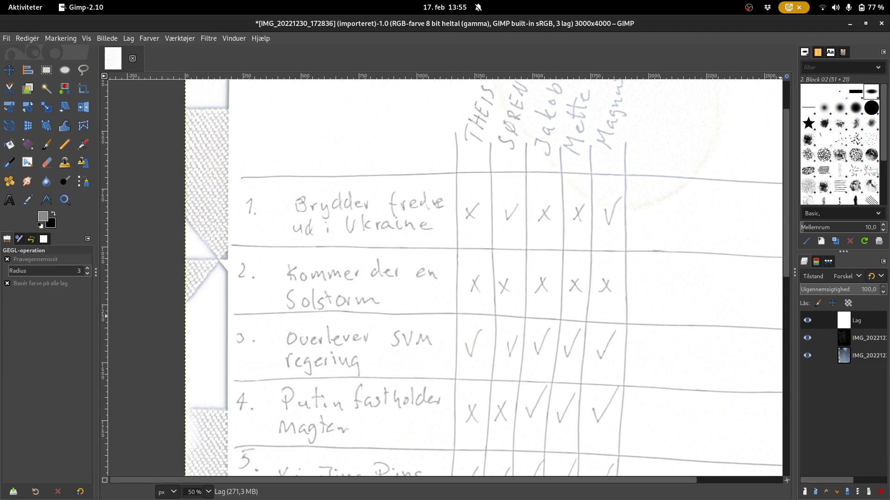
Merge all visible layers into one, with the merged layer expanded as necessary.
right_click(859, 320)
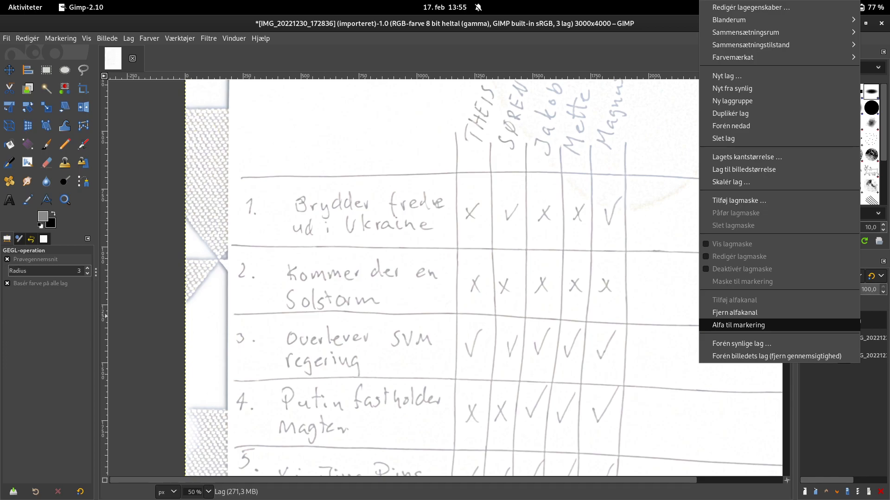
left_click(741, 344)
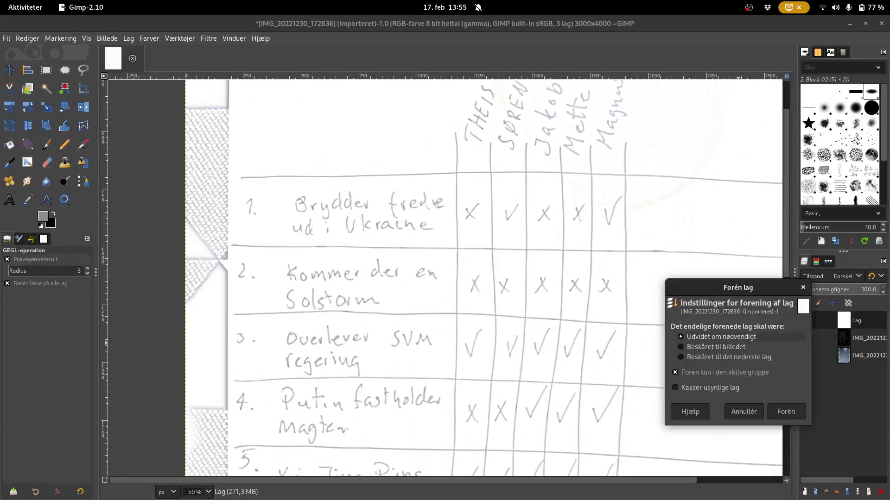
left_click(785, 412)
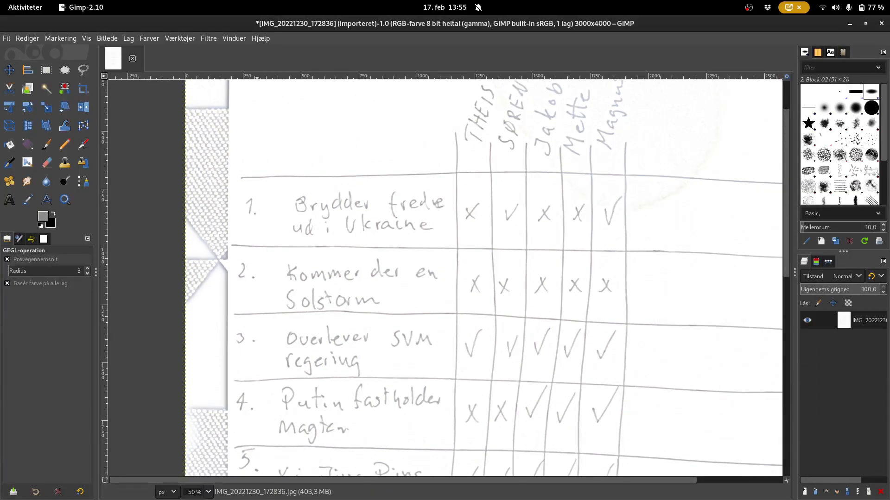
Set the merged layer's brightness (Lysstyrke) to -72 and contrast (Kontrast) to 64, and apply the adjustment.
left_click(149, 38)
left_click(181, 139)
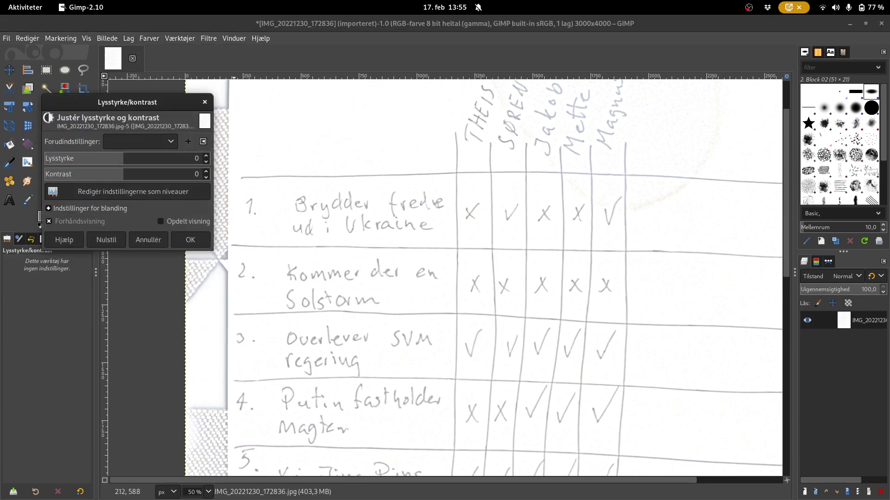
left_click_drag(124, 174, 70, 158)
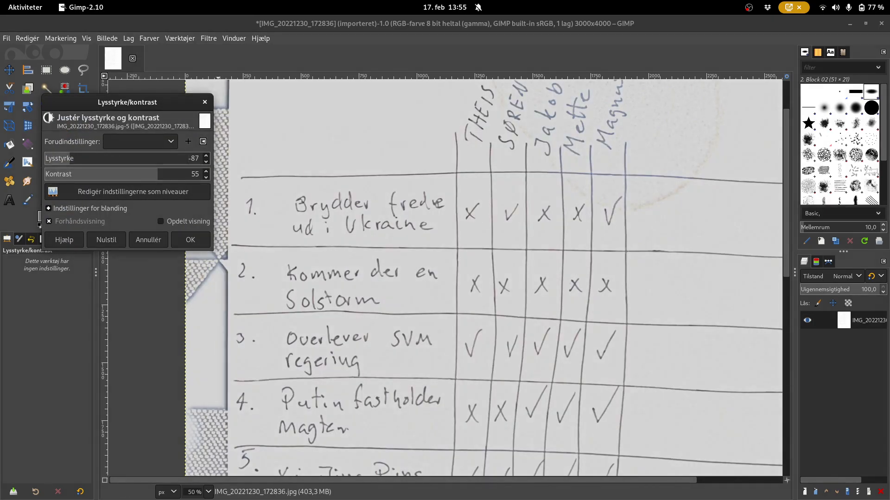
mouse_move(153, 174)
left_mouse_down()
mouse_move(187, 174)
mouse_move(163, 174)
left_mouse_up()
scroll(415, 183, "up", 4)
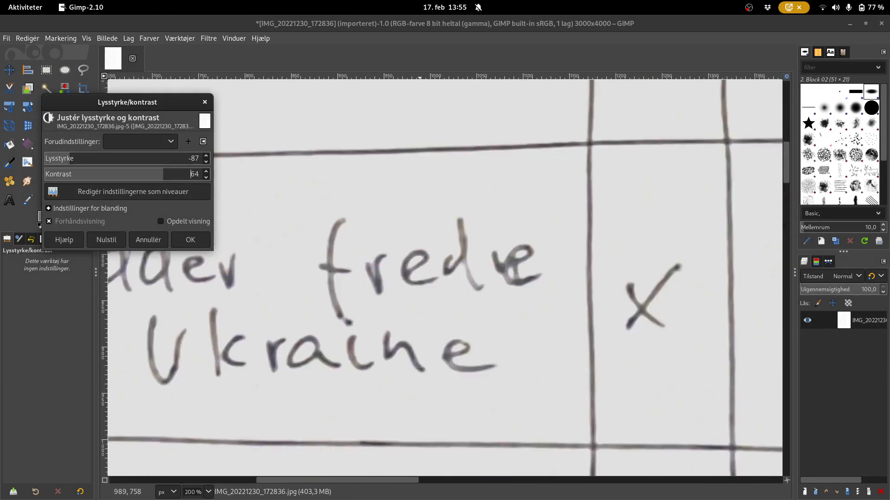
left_click_drag(70, 159, 79, 159)
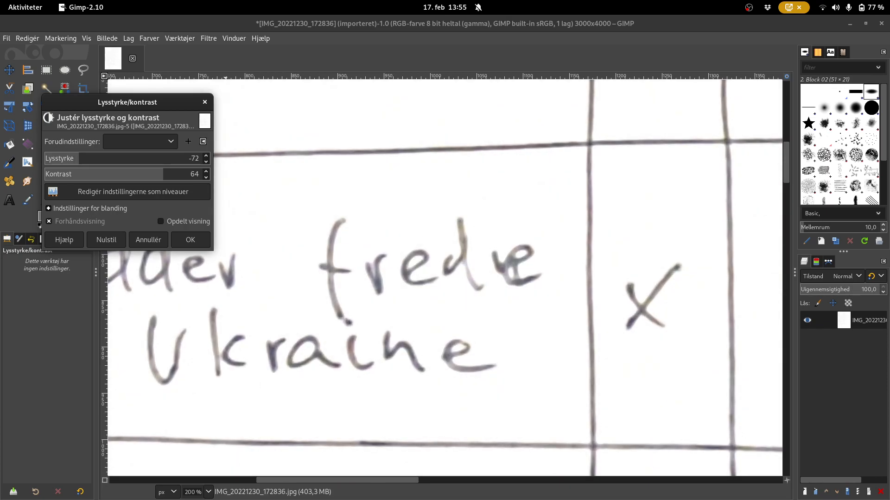
scroll(414, 263, "down", 4)
scroll(691, 148, "up", 4)
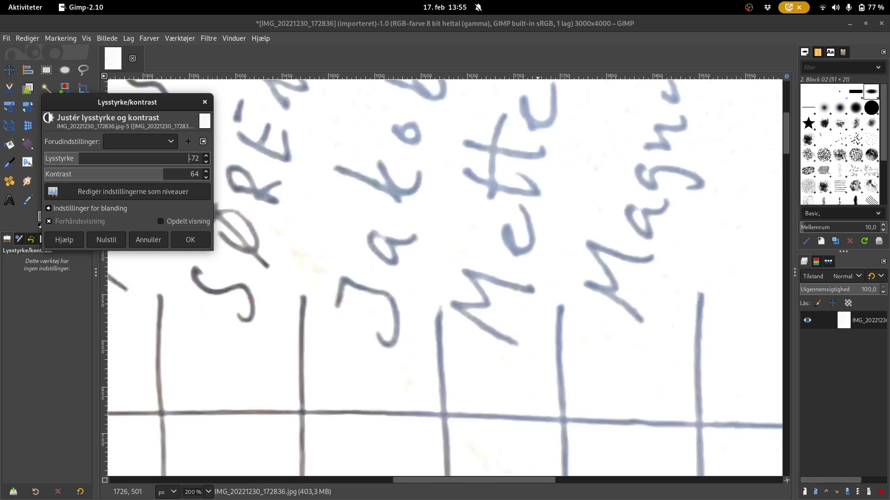
scroll(591, 284, "down", 2)
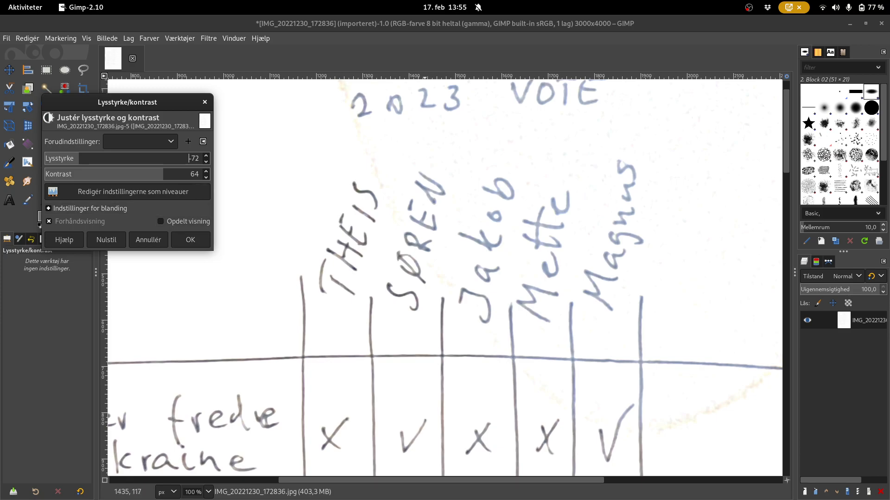
left_click(191, 240)
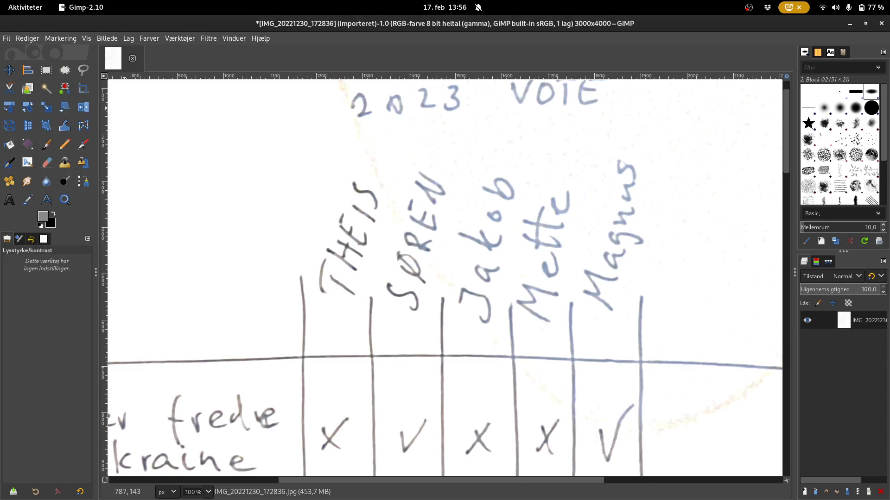
Convert the image's colour mode from RGB to grayscale (Gråtoner).
left_click(108, 38)
mouse_move(186, 70)
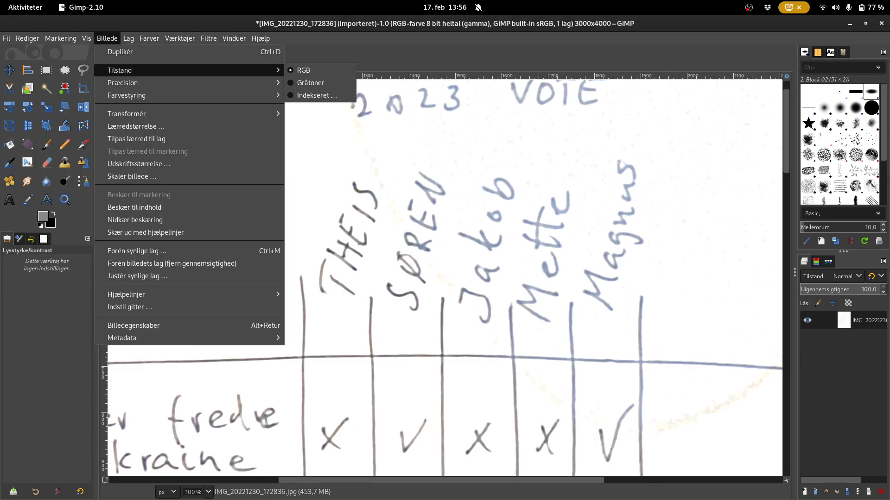
left_click(310, 83)
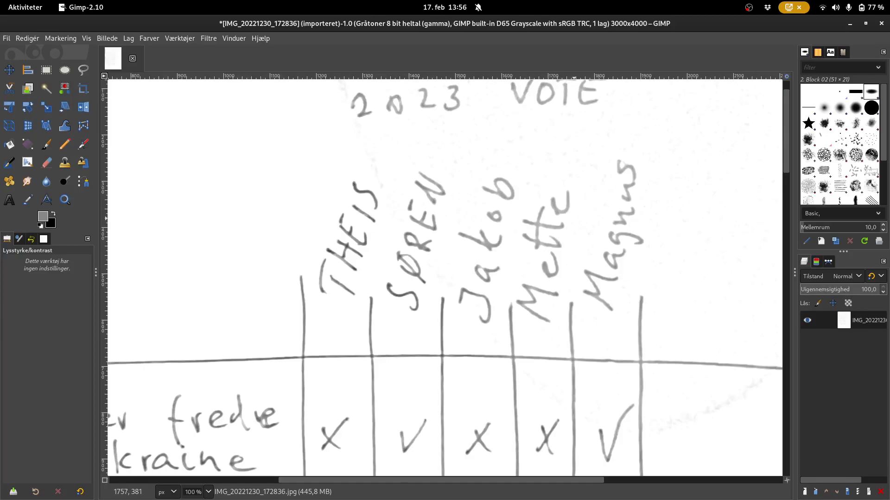
scroll(579, 218, "down", 5, "ctrl")
scroll(581, 211, "up", 6, "ctrl")
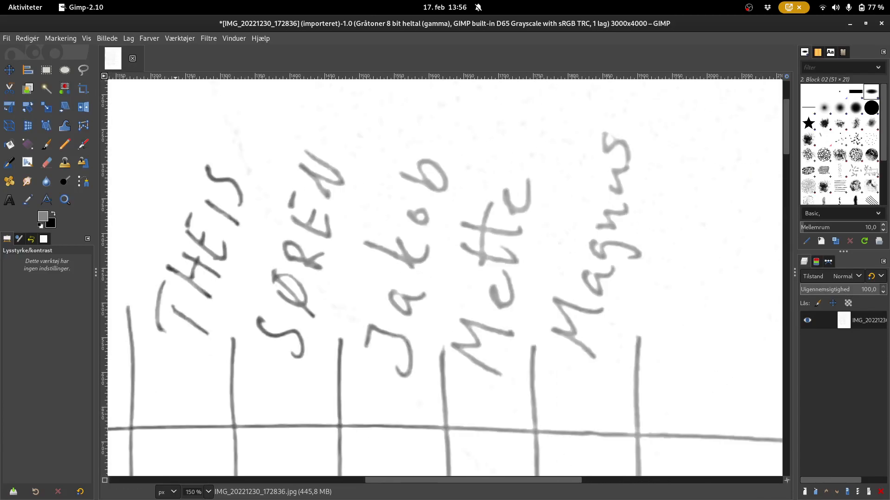
Apply a second brightness and contrast adjustment to the grayscale image, with brightness -63 and contrast 44.
left_click(149, 38)
left_click(184, 139)
left_click_drag(124, 174, 84, 158)
scroll(615, 225, "down", 4)
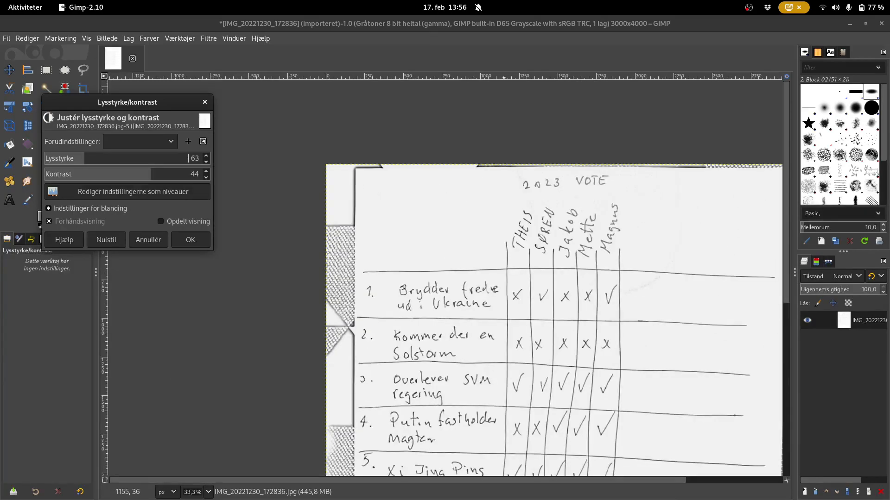
scroll(520, 175, "down", 4)
scroll(579, 251, "up", 3)
left_click(190, 241)
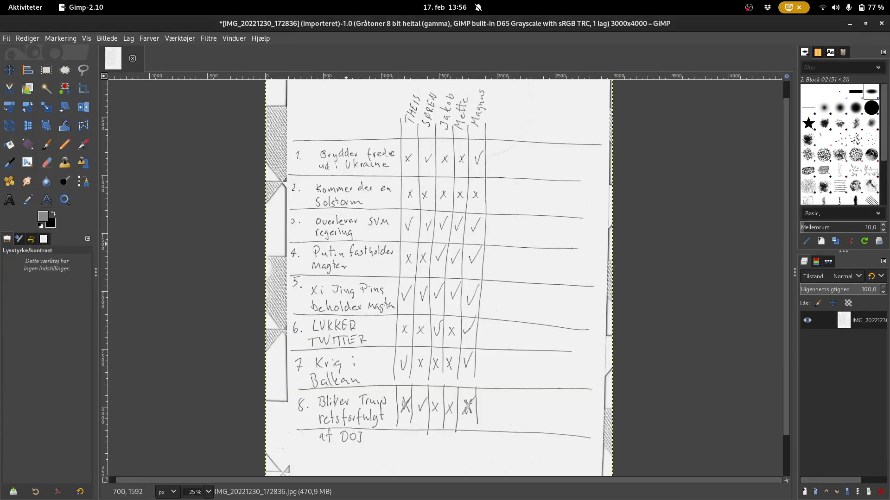
Select the paper inside its edges with a 2706 × 3761 px rectangle at 194, 40 and crop the image to it.
left_click(47, 70)
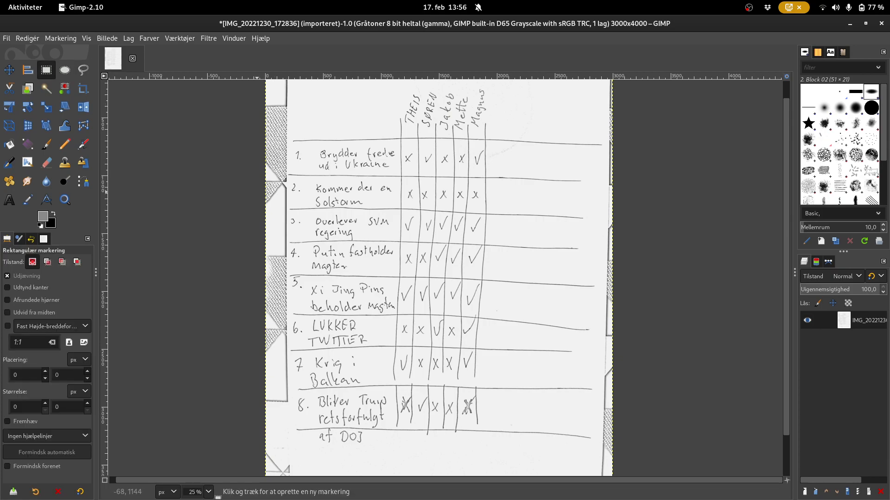
scroll(386, 245, "down", 2)
left_click_drag(338, 154, 490, 375)
scroll(484, 263, "up", 1)
left_click_drag(483, 263, 488, 264)
left_click_drag(392, 413, 393, 409)
left_click_drag(288, 234, 286, 233)
left_click_drag(393, 121, 392, 122)
left_click(107, 38)
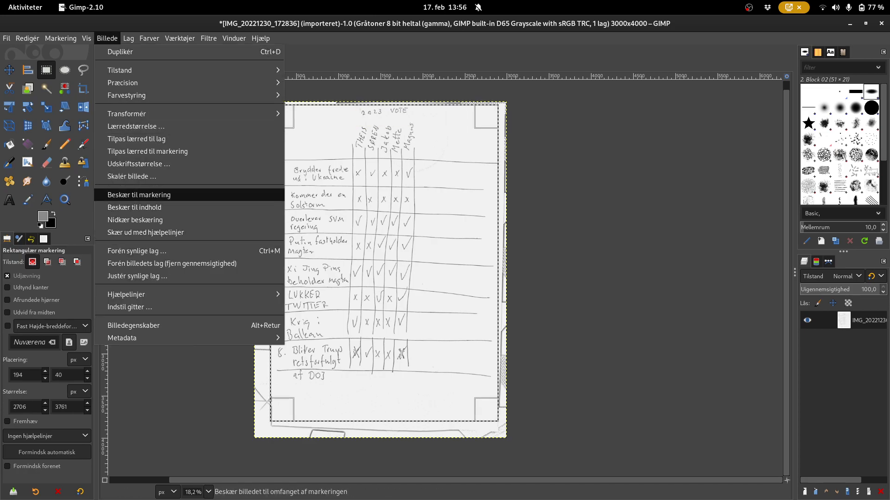
left_click(197, 198)
Examine the cropped page's handwriting, from the header names down to row 8, for stroke clarity and remaining stains.
scroll(394, 121, "up", 4, "ctrl")
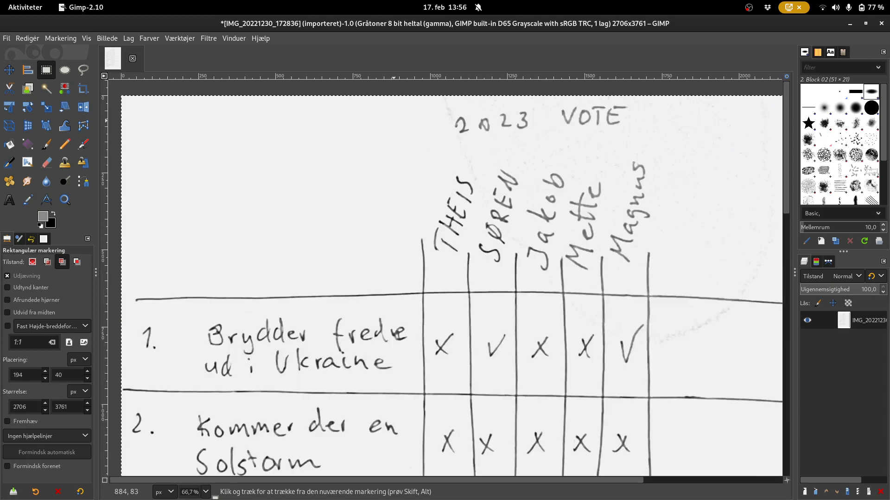
scroll(581, 209, "up", 4, "ctrl")
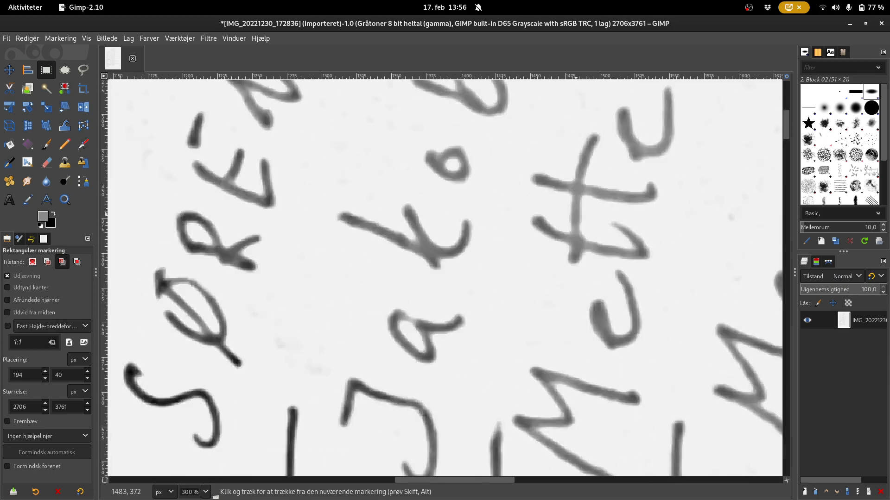
scroll(563, 204, "down", 7, "ctrl")
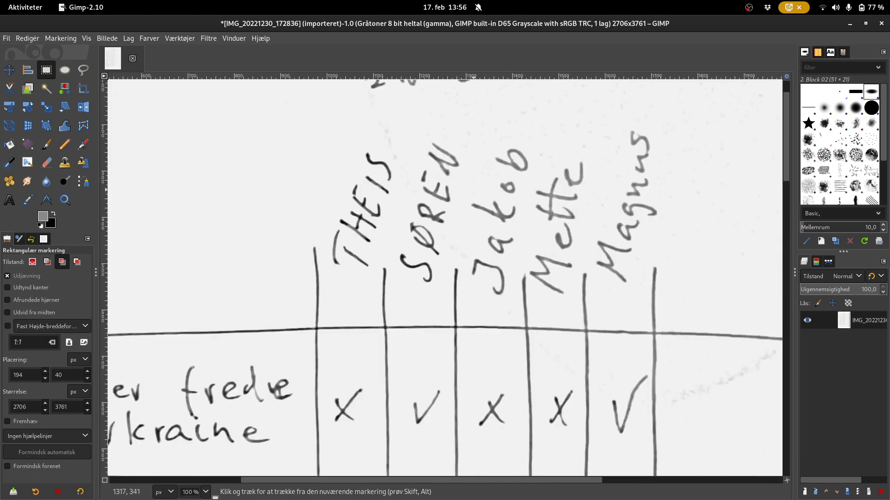
scroll(519, 189, "down", 1, "ctrl")
scroll(476, 376, "up", 2, "ctrl")
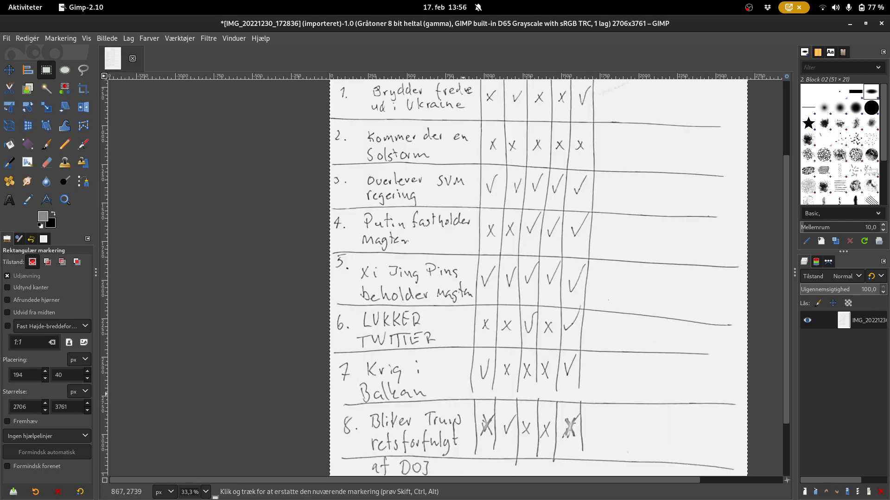
scroll(418, 383, "down", 1, "ctrl")
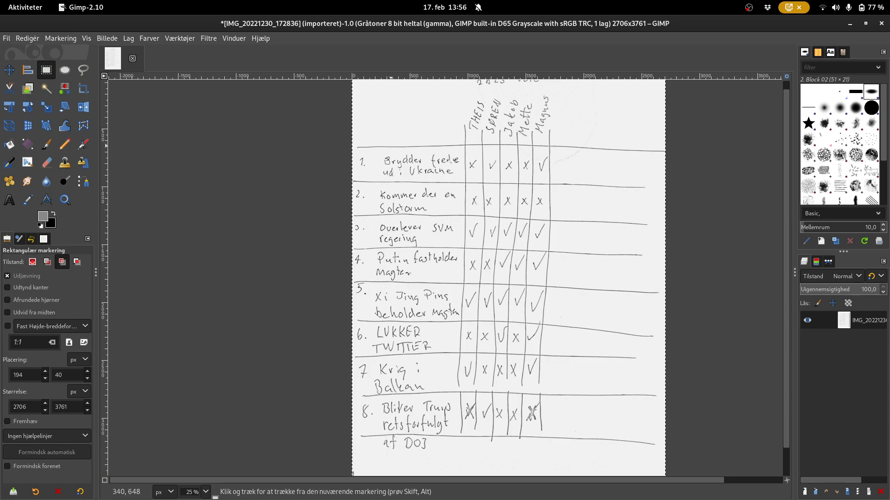
scroll(381, 206, "up", 5, "ctrl")
scroll(247, 246, "down", 5, "ctrl")
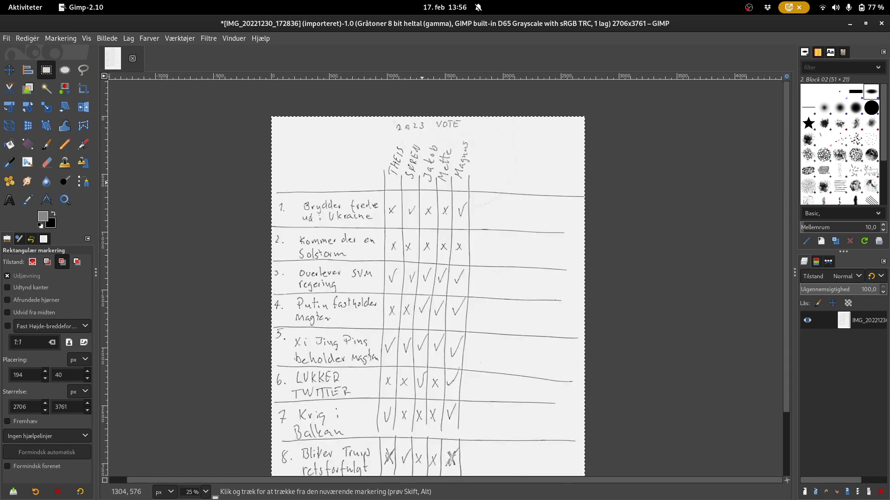
scroll(424, 167, "down", 1, "ctrl")
scroll(392, 251, "up", 1, "ctrl")
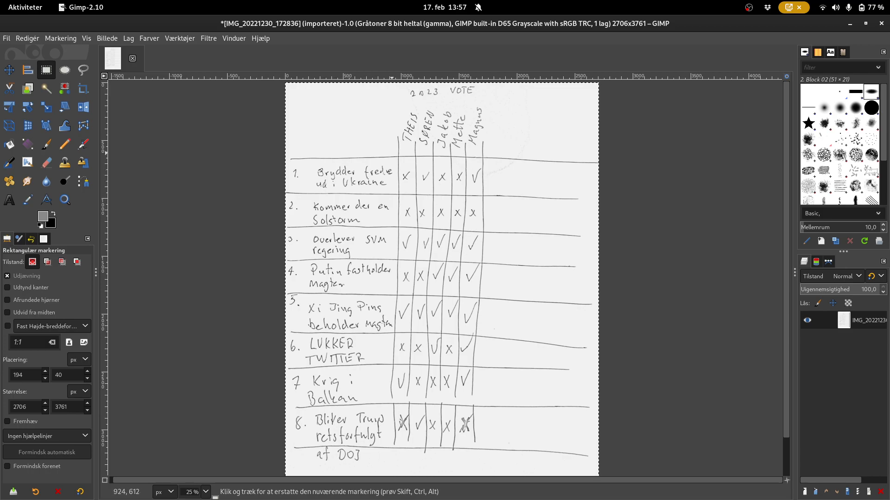
scroll(443, 110, "up", 2)
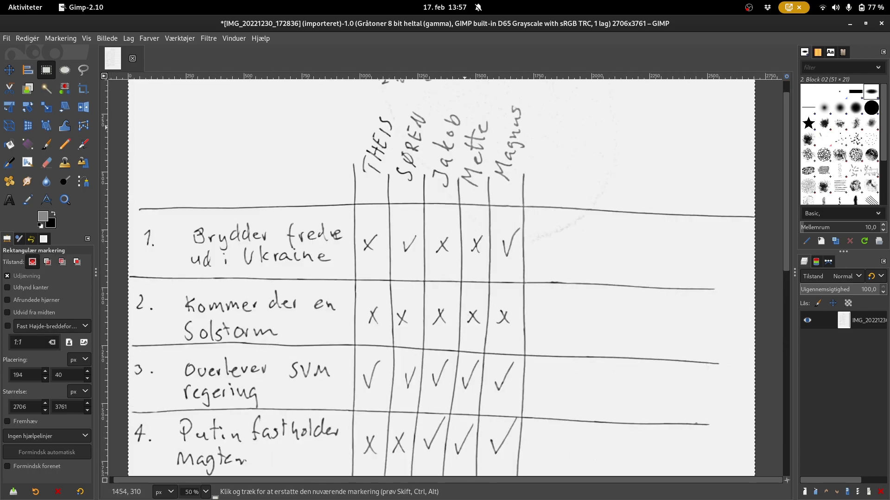
scroll(464, 127, "up", 4)
scroll(539, 204, "down", 1)
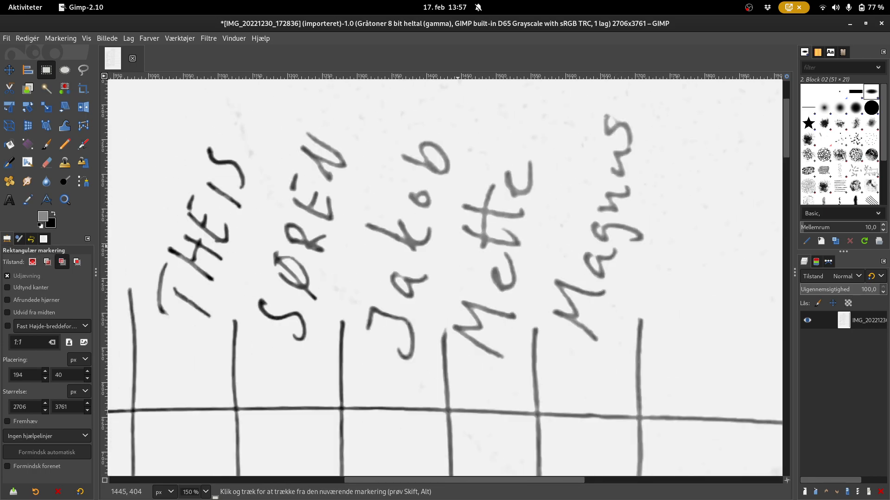
scroll(333, 183, "up", 1)
scroll(185, 260, "down", 2)
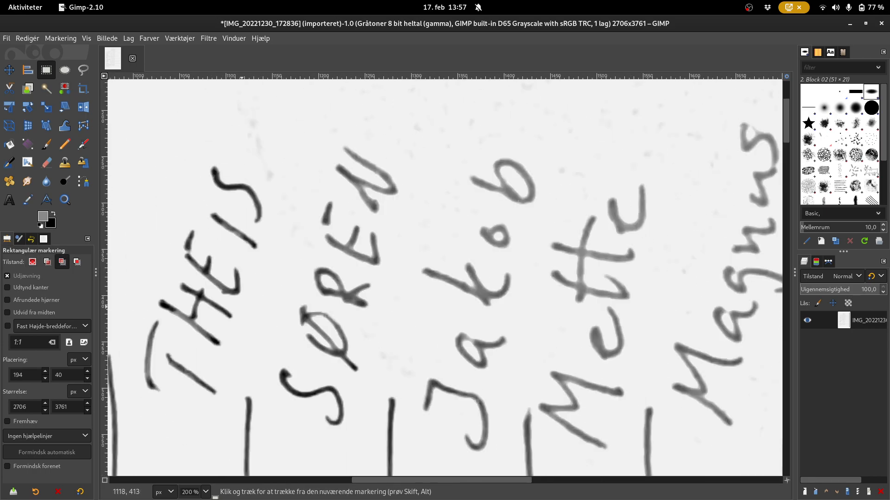
scroll(158, 272, "up", 5)
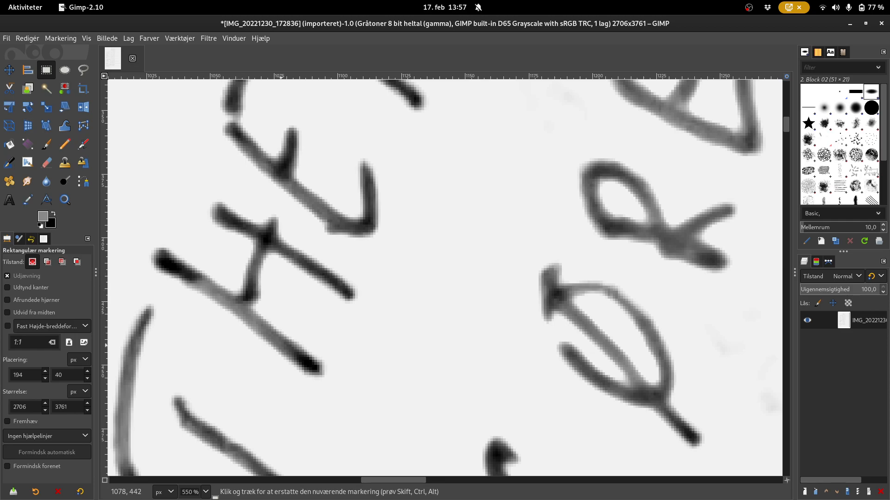
scroll(241, 272, "down", 6)
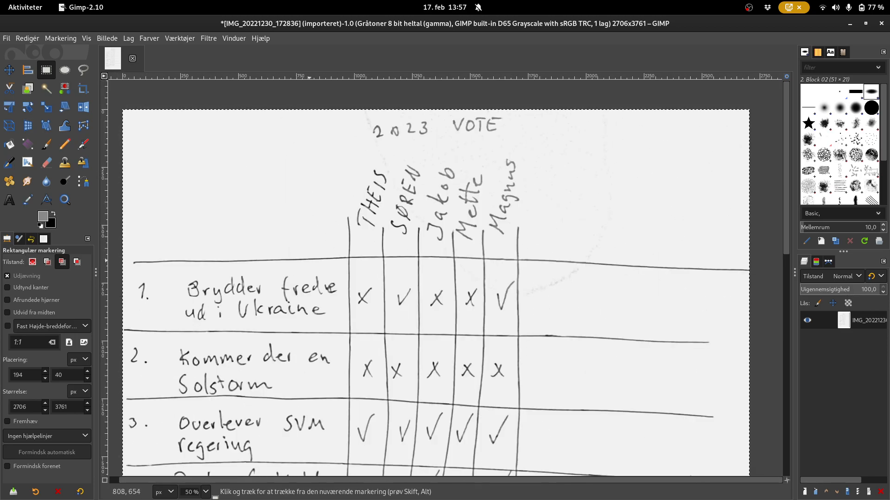
scroll(207, 301, "up", 1)
scroll(192, 284, "up", 3)
scroll(192, 285, "down", 4)
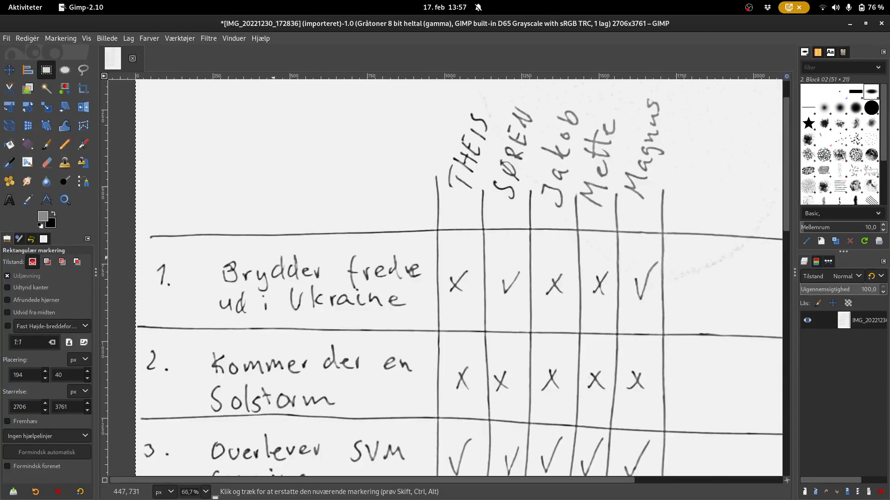
scroll(275, 264, "down", 2)
scroll(348, 204, "down", 5)
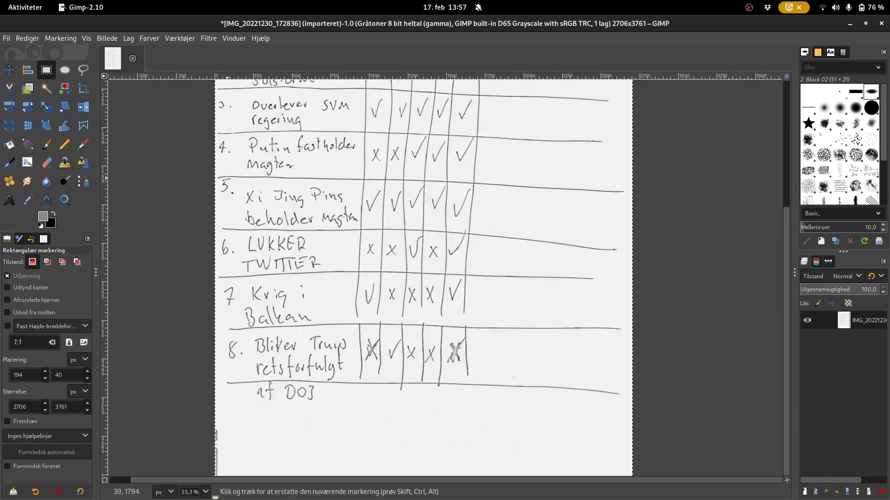
Show the overview of all open windows.
key("super")
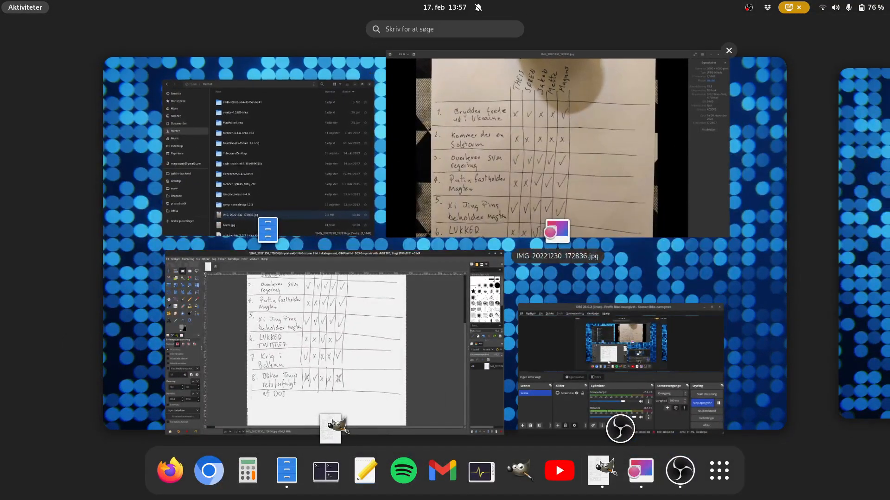